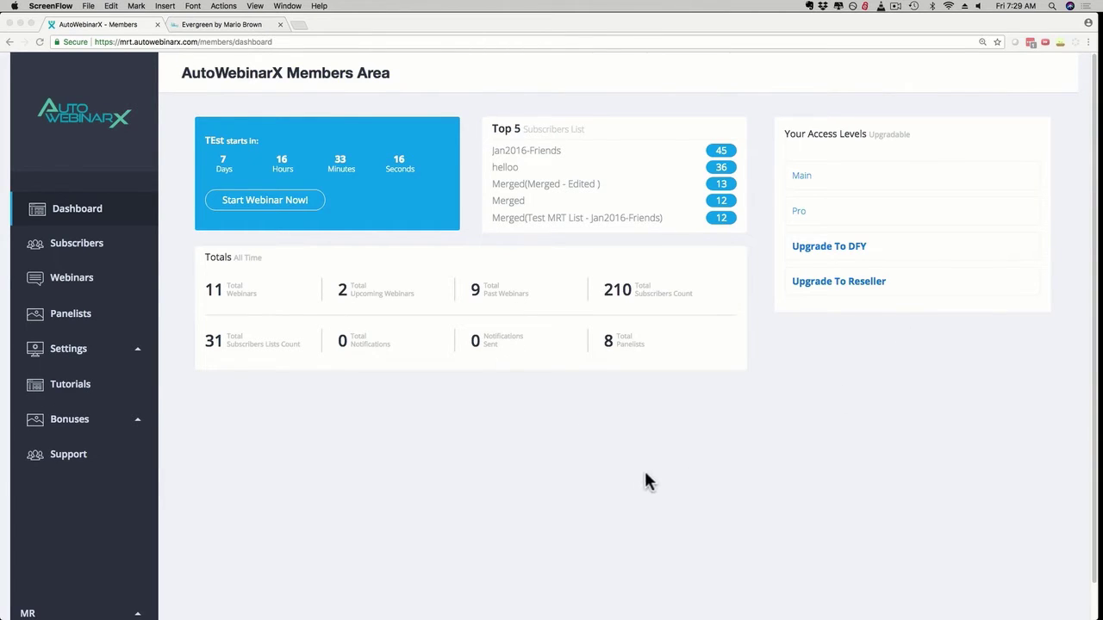
Open the webinars list and look over the upcoming and past webinars.
left_click(66, 288)
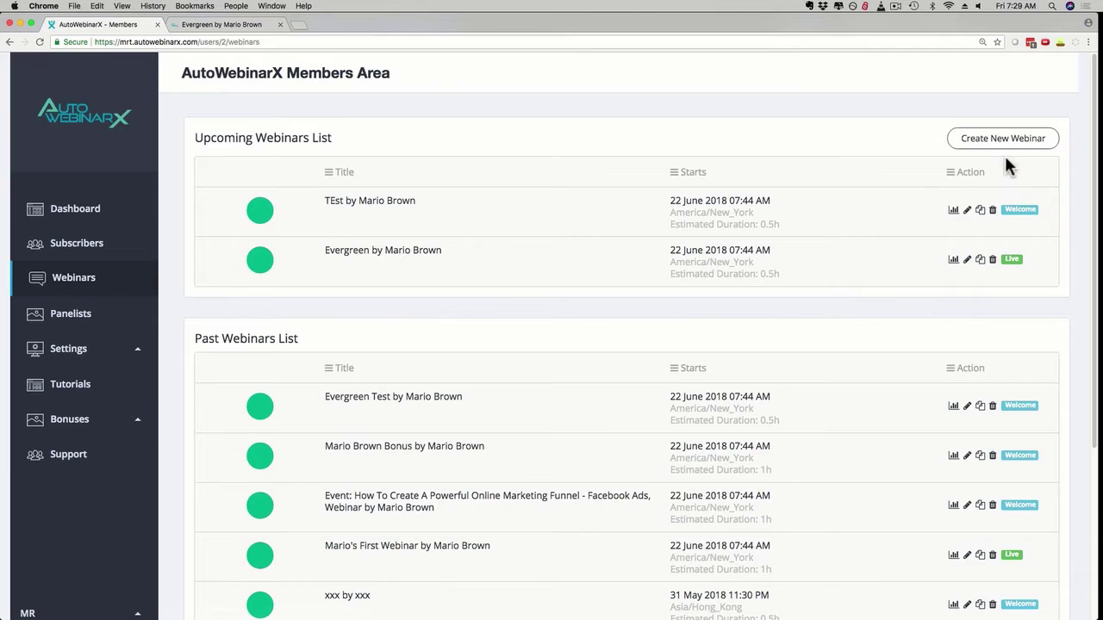
scroll(370, 310, "down", 1)
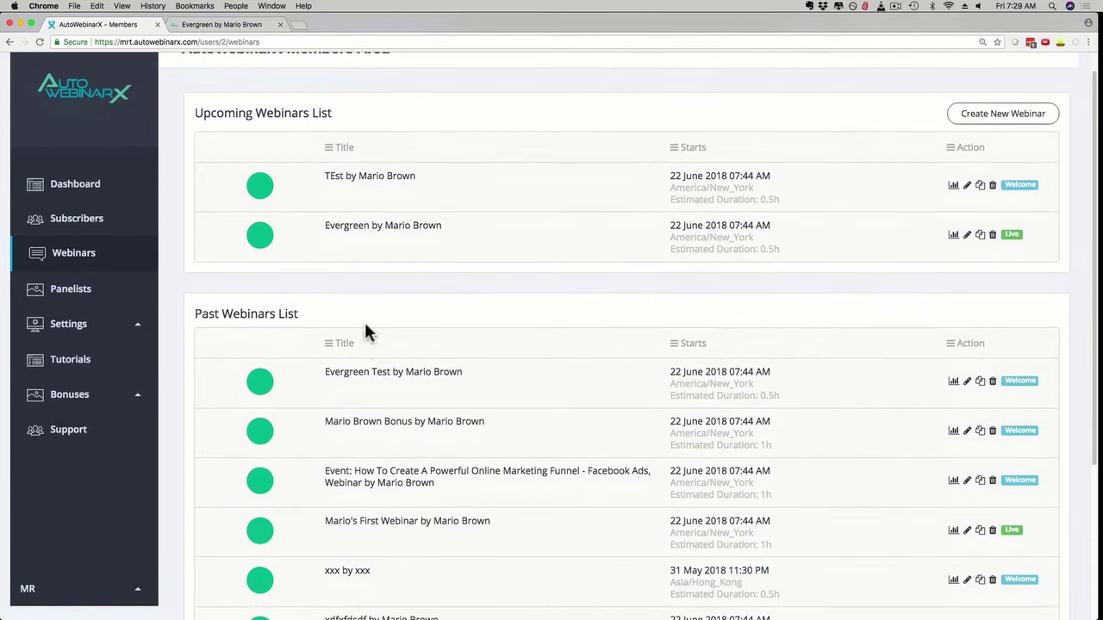
scroll(365, 336, "down", 1)
scroll(362, 345, "up", 3)
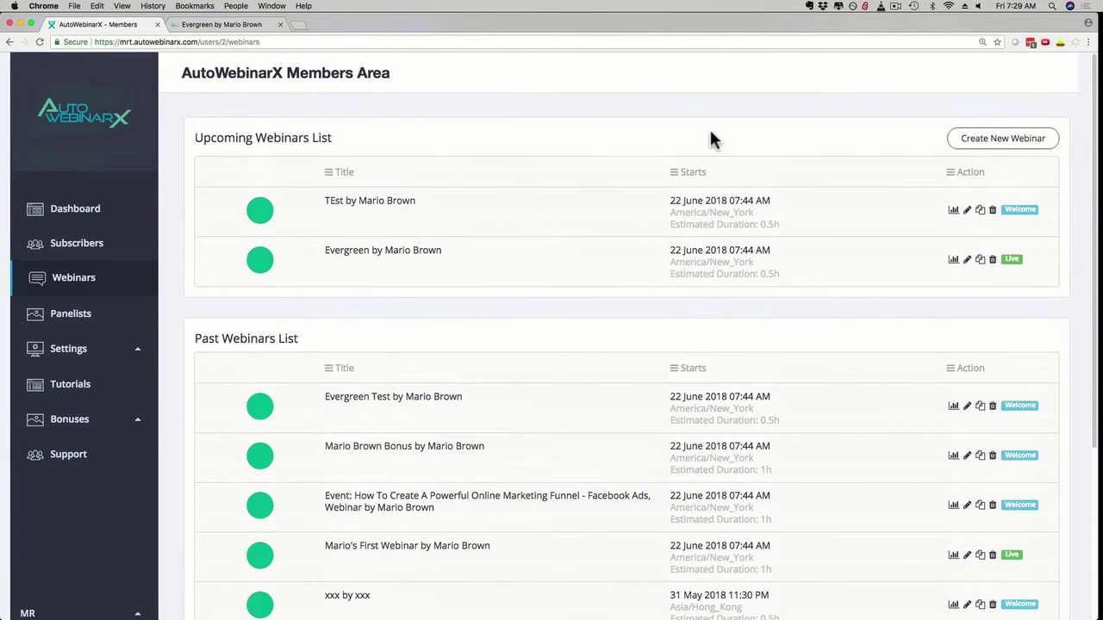
Start a new webinar with the suggested Case Study Bonus title, the description test2 and the Jan2016-Friends sign-up list.
left_click(986, 141)
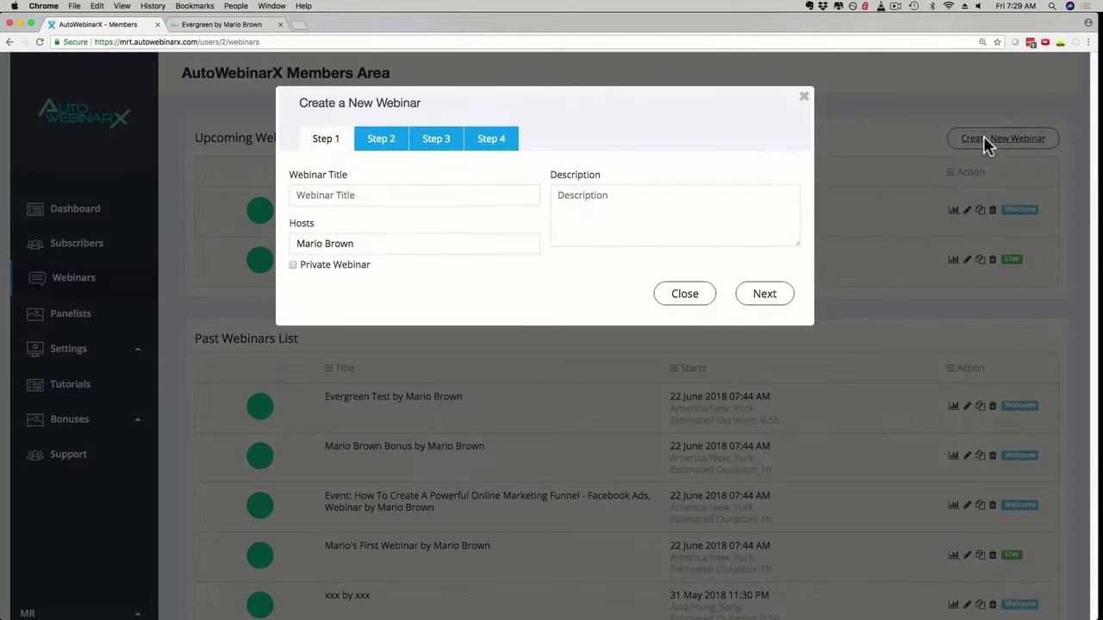
left_click(352, 198)
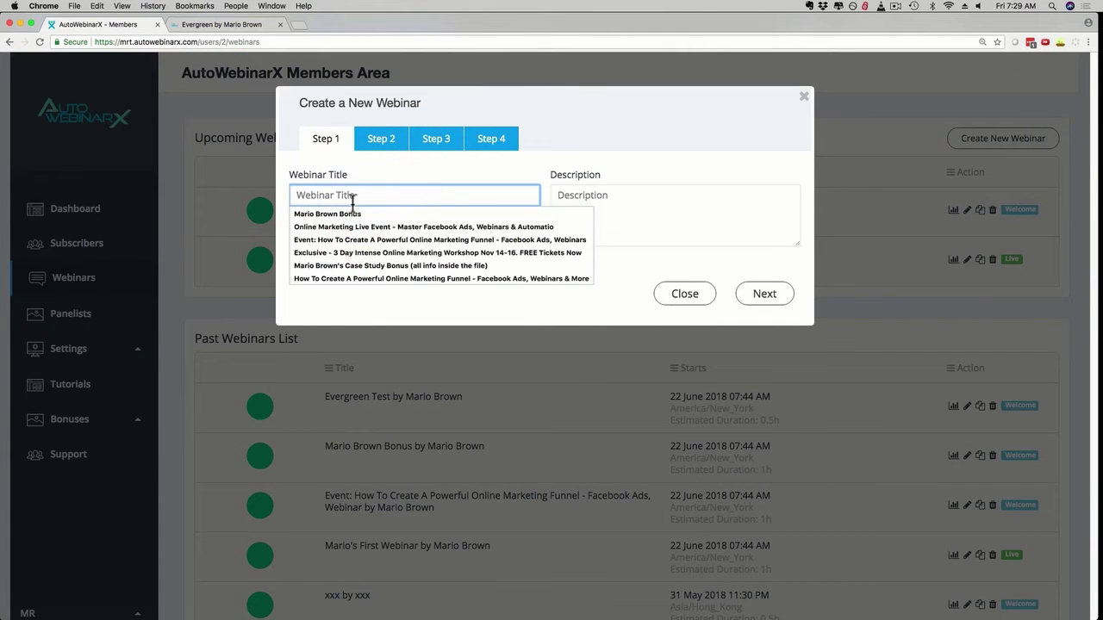
left_click(336, 266)
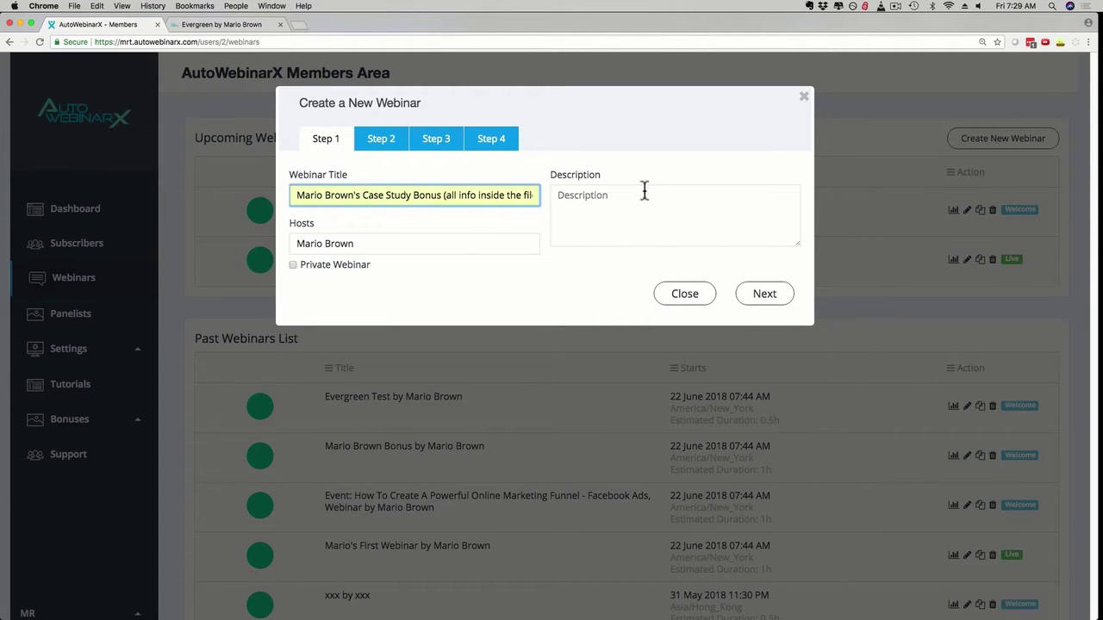
left_click(609, 199)
type("test2")
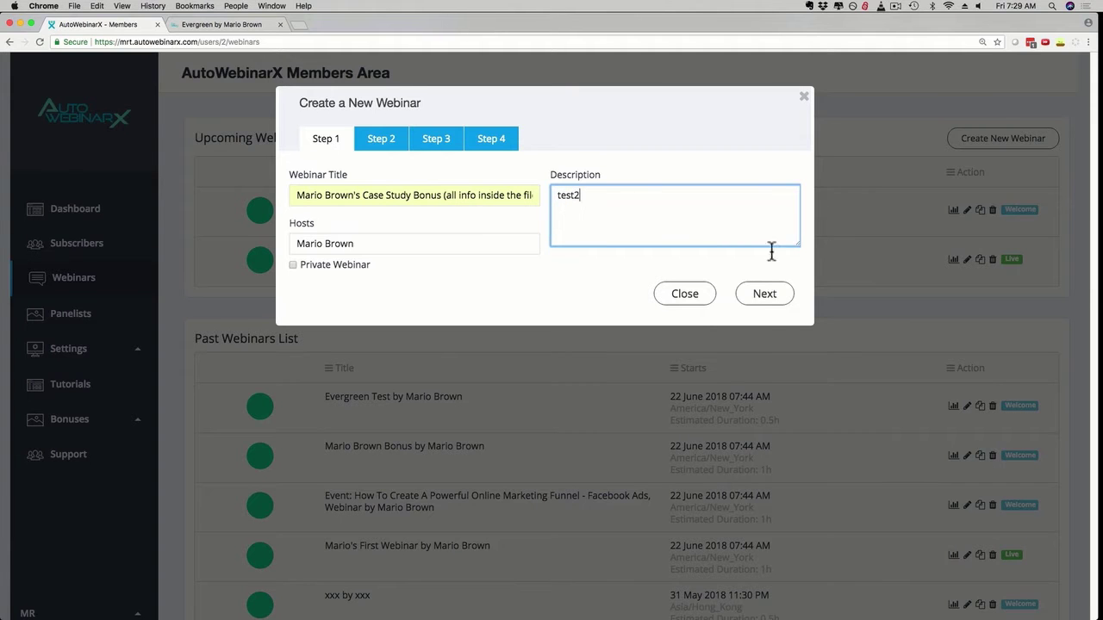
left_click(764, 301)
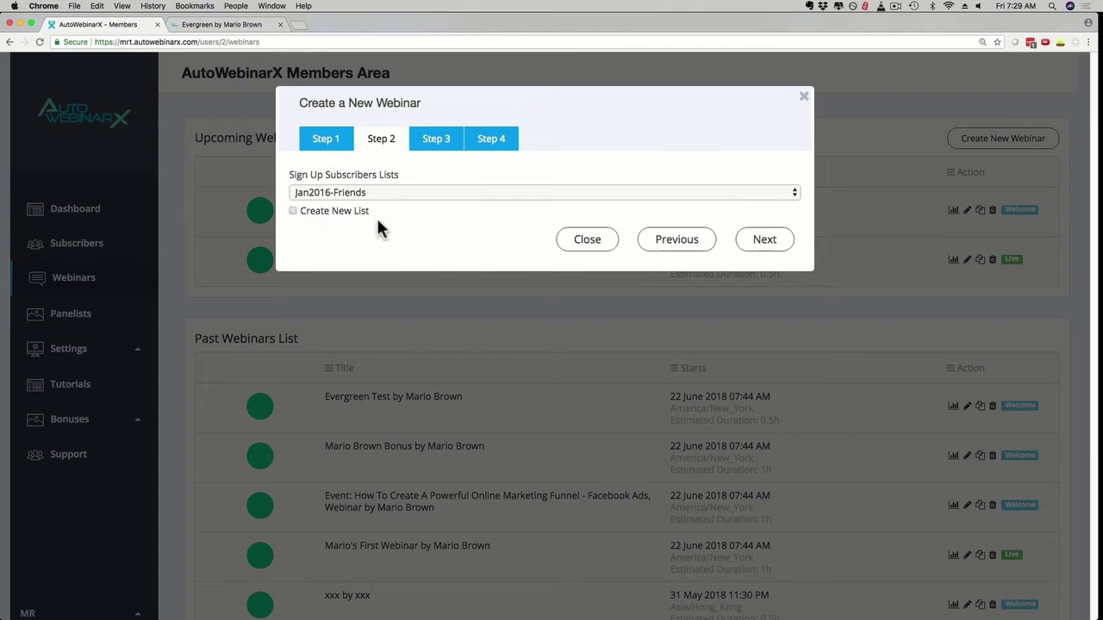
left_click(756, 239)
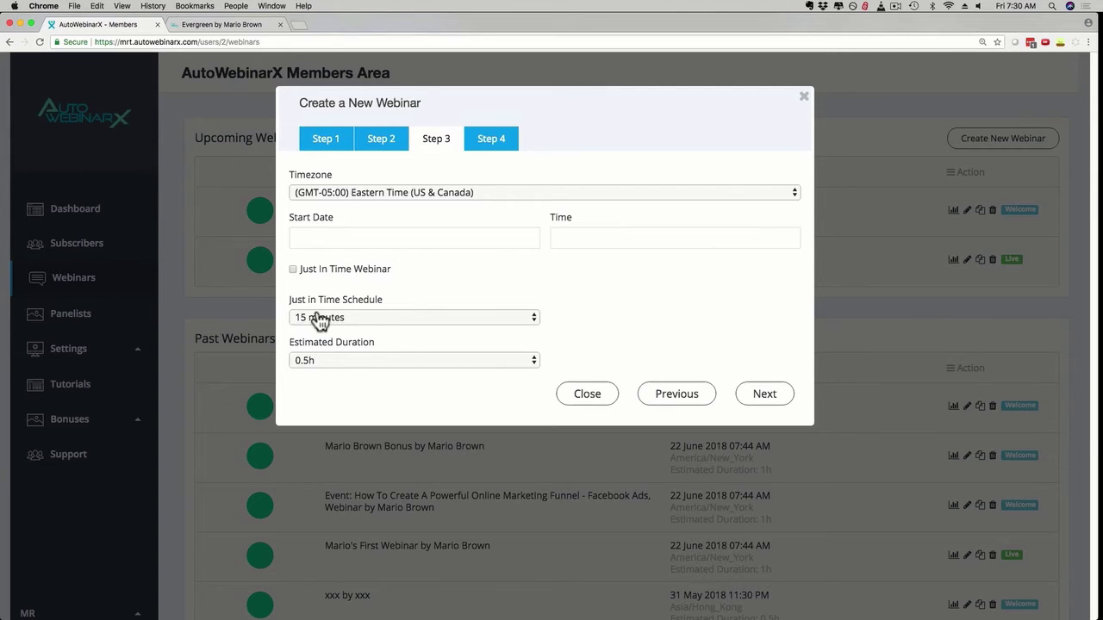
Set the start date to 06/22/2018 and make it a just-in-time webinar, keeping the 15 minutes schedule.
left_click(759, 394)
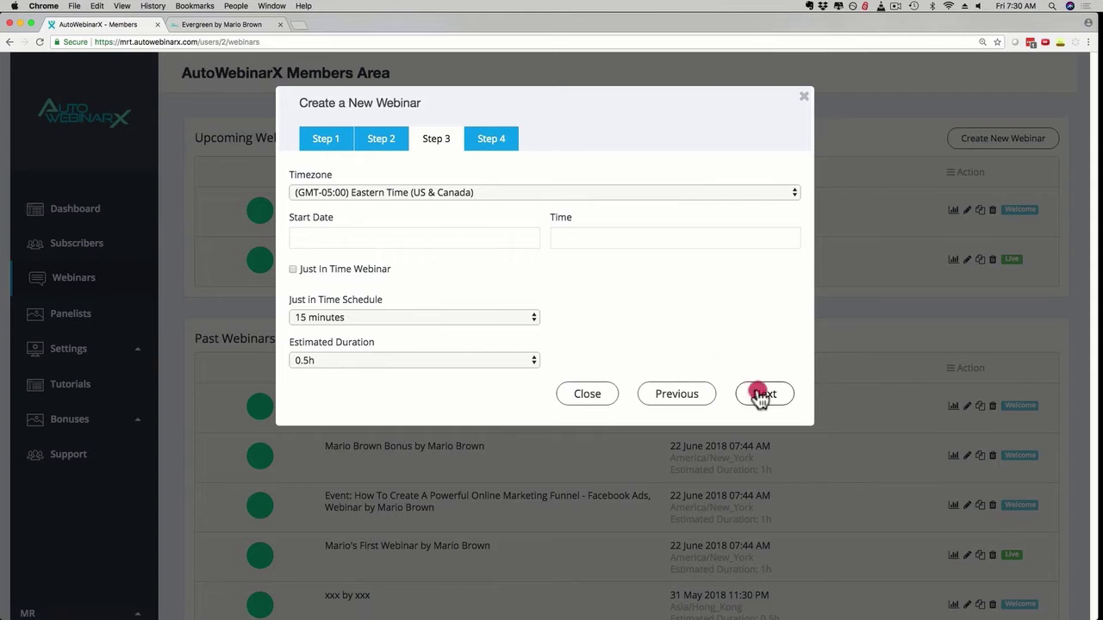
left_click(306, 274)
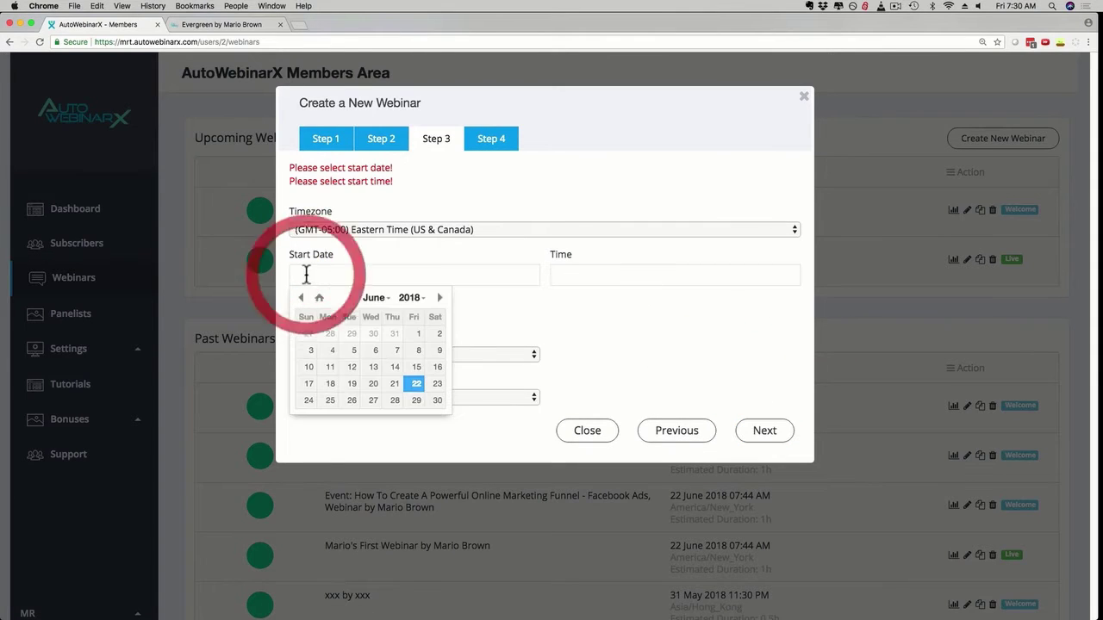
left_click(416, 383)
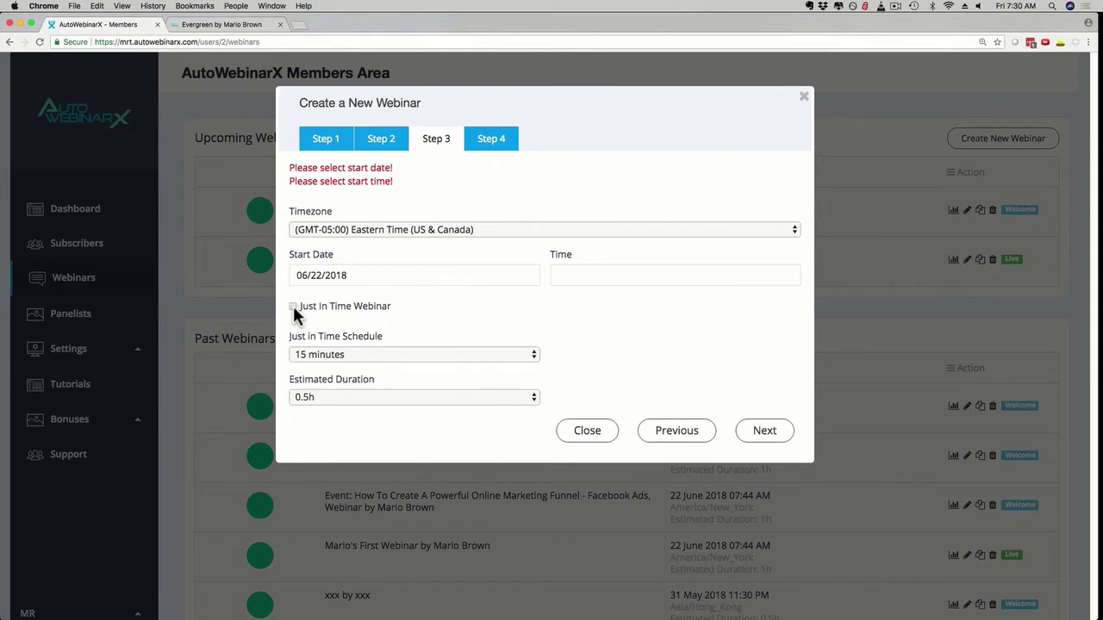
left_click(293, 307)
left_click(365, 355)
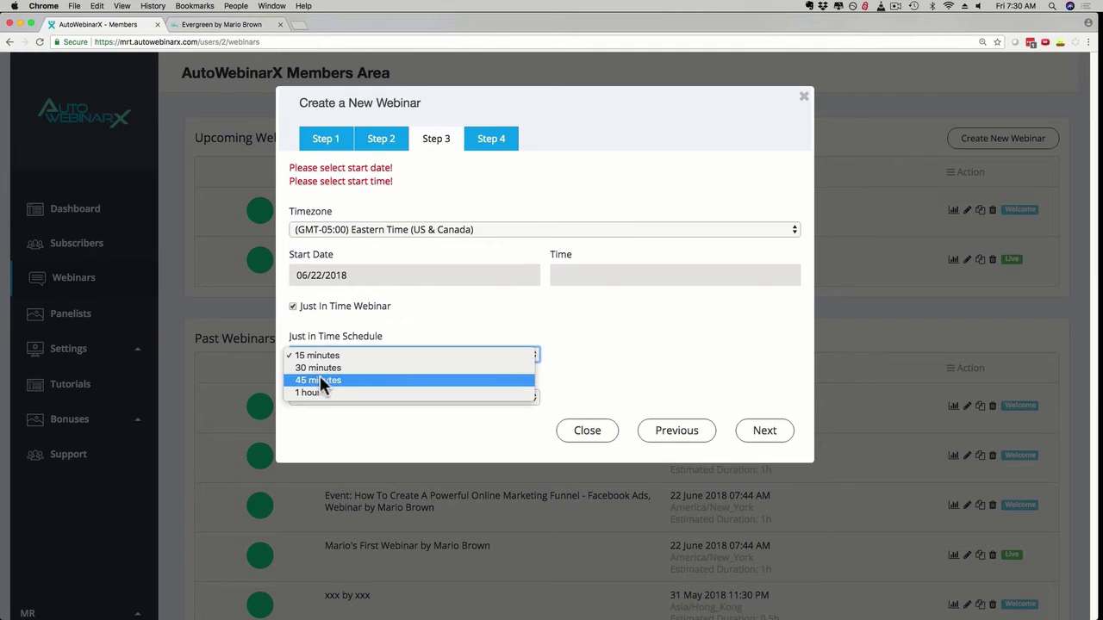
left_click(759, 435)
left_click(762, 439)
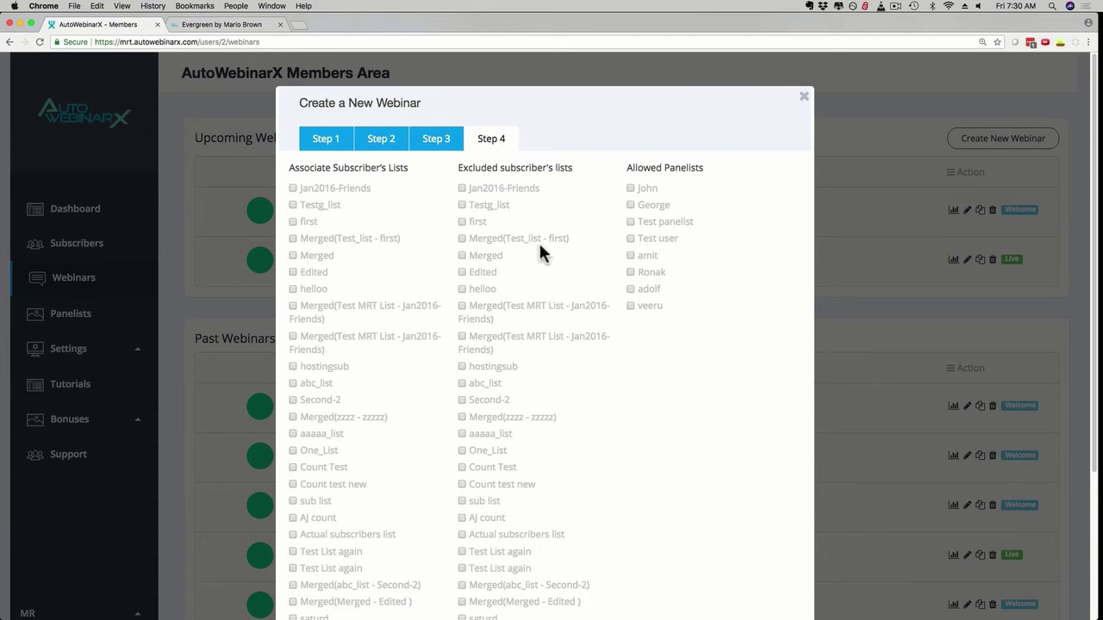
Exclude the Testg_list subscriber list and add the new webinar.
left_click(462, 204)
scroll(680, 239, "down", 5)
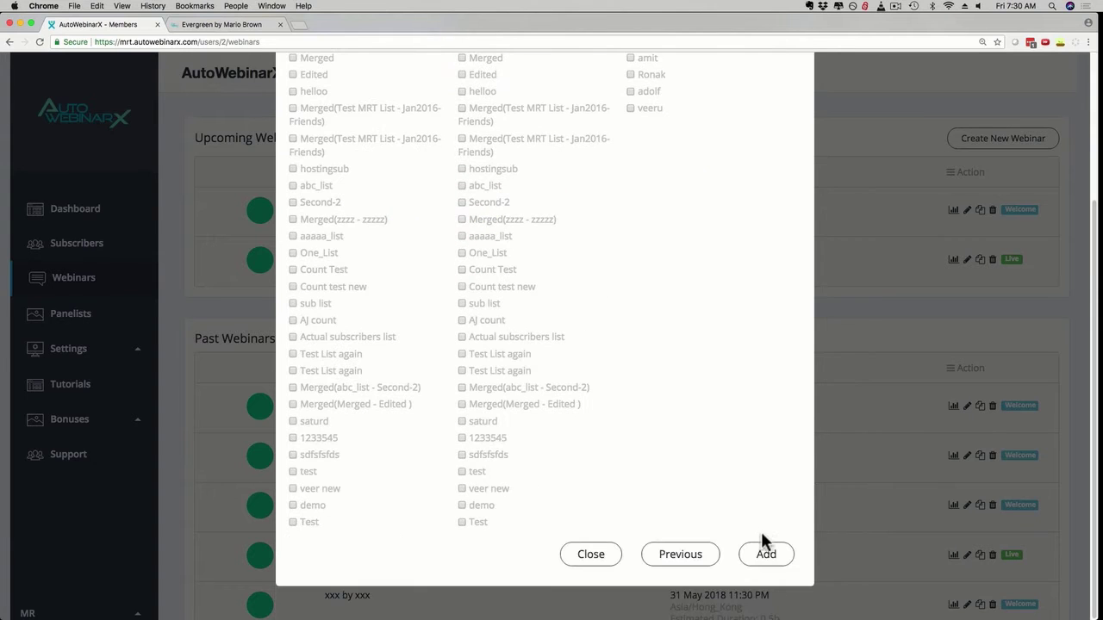
left_click(765, 554)
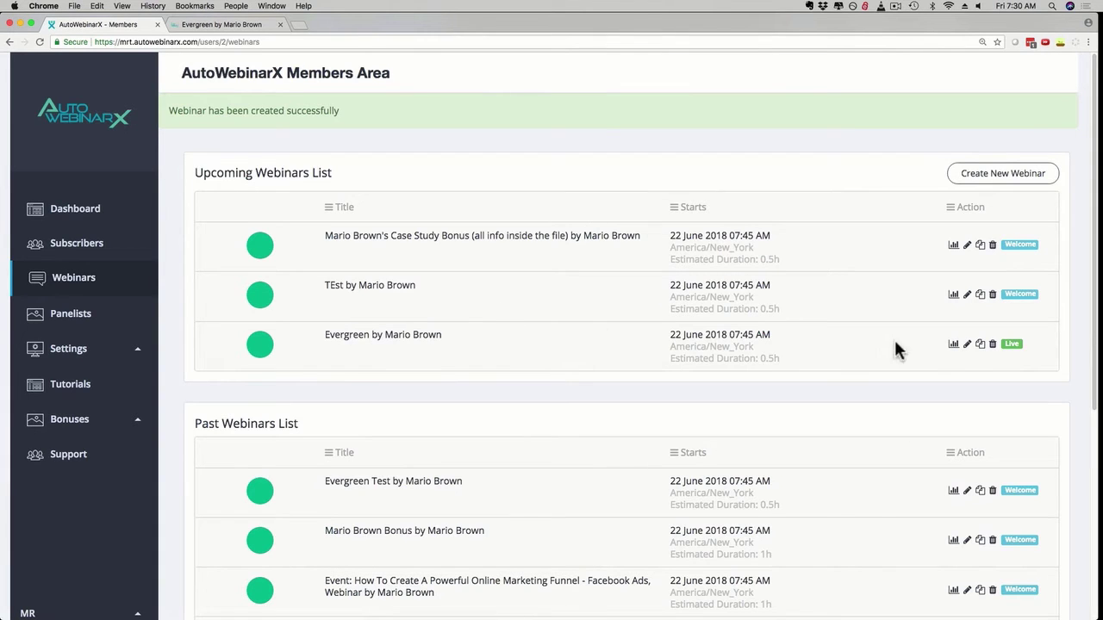
Open the upcoming Evergreen webinar for editing and show its invite URLs.
left_click(967, 345)
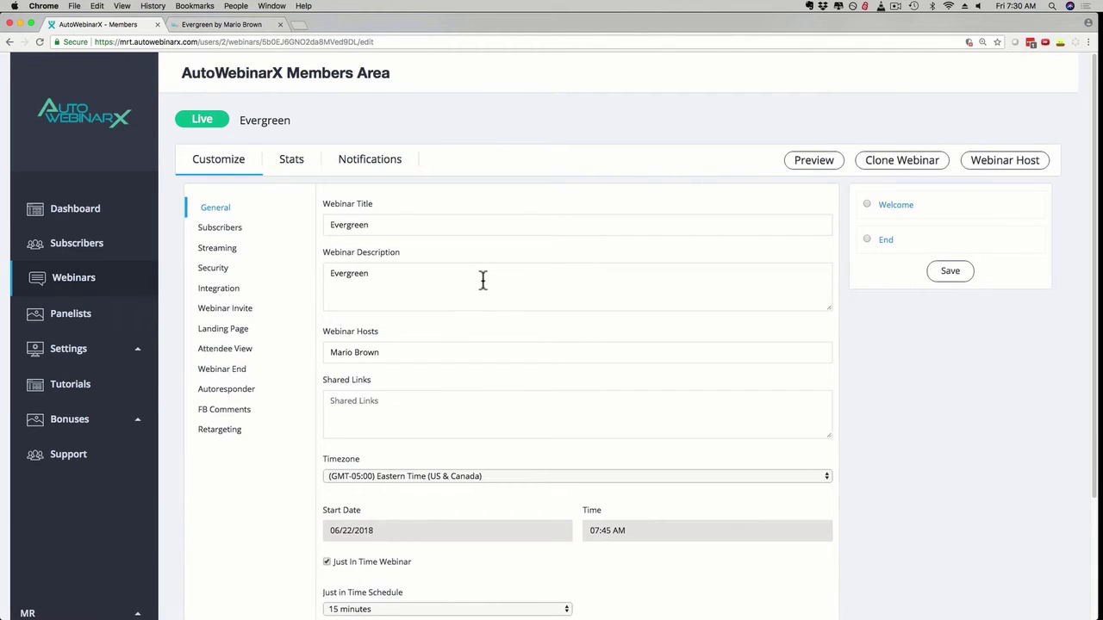
scroll(483, 291, "down", 1)
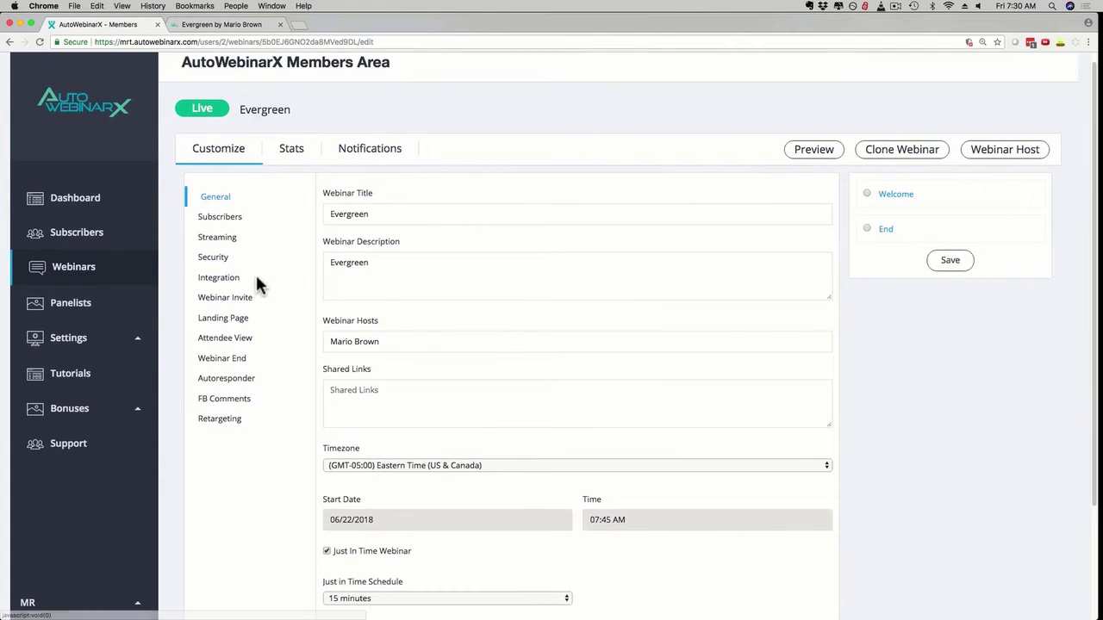
left_click(222, 304)
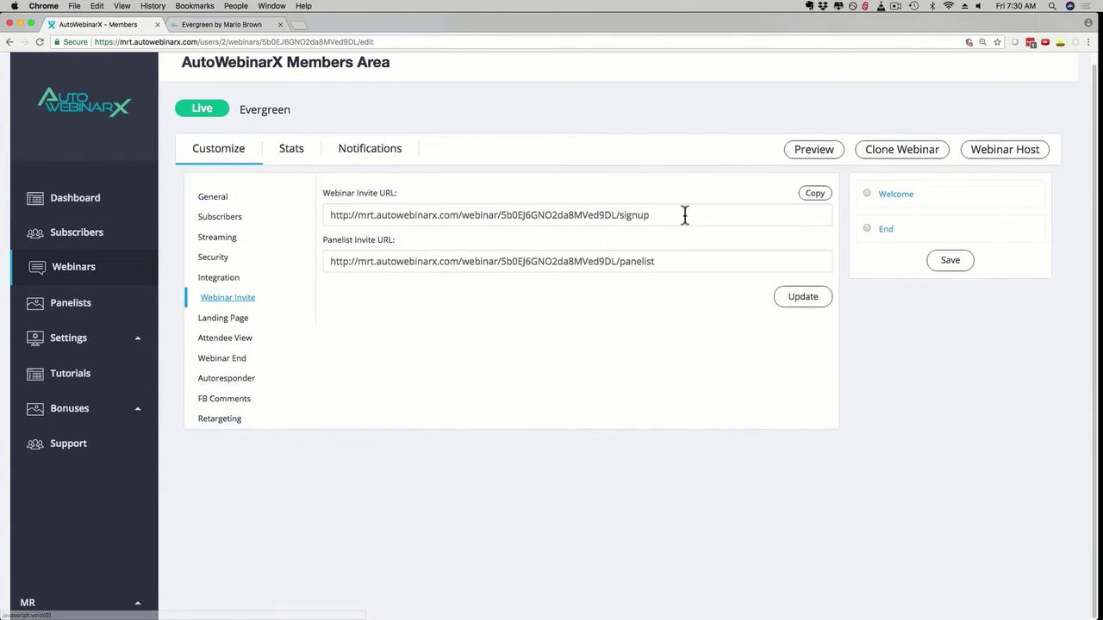
Switch to the Evergreen webinar's sign-up page, reload it and examine the countdown and registration form.
left_click(205, 24)
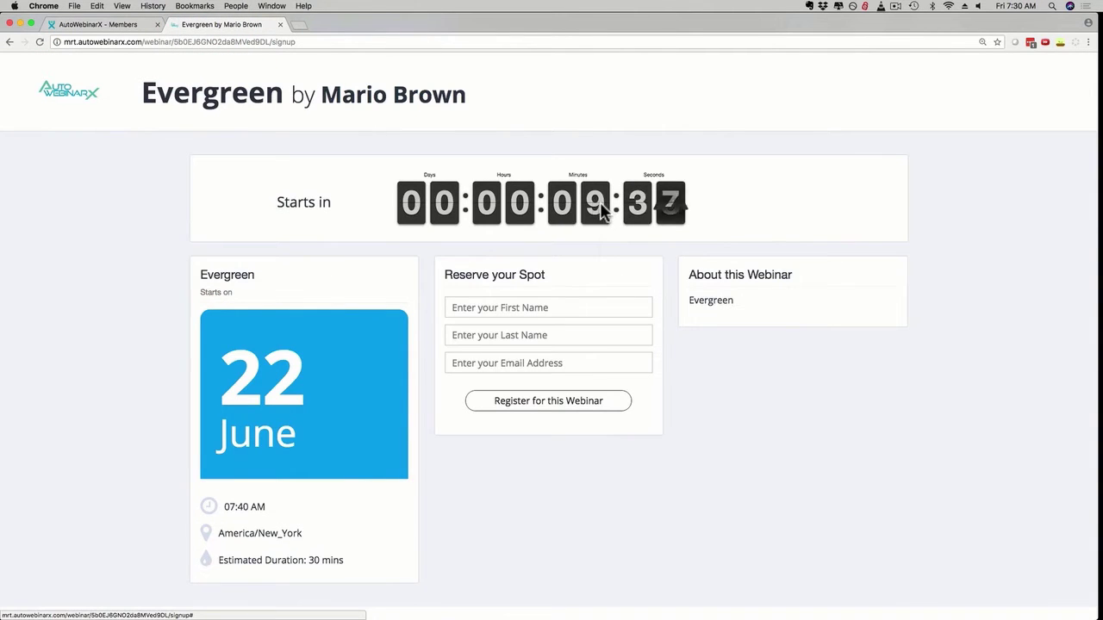
left_click(40, 42)
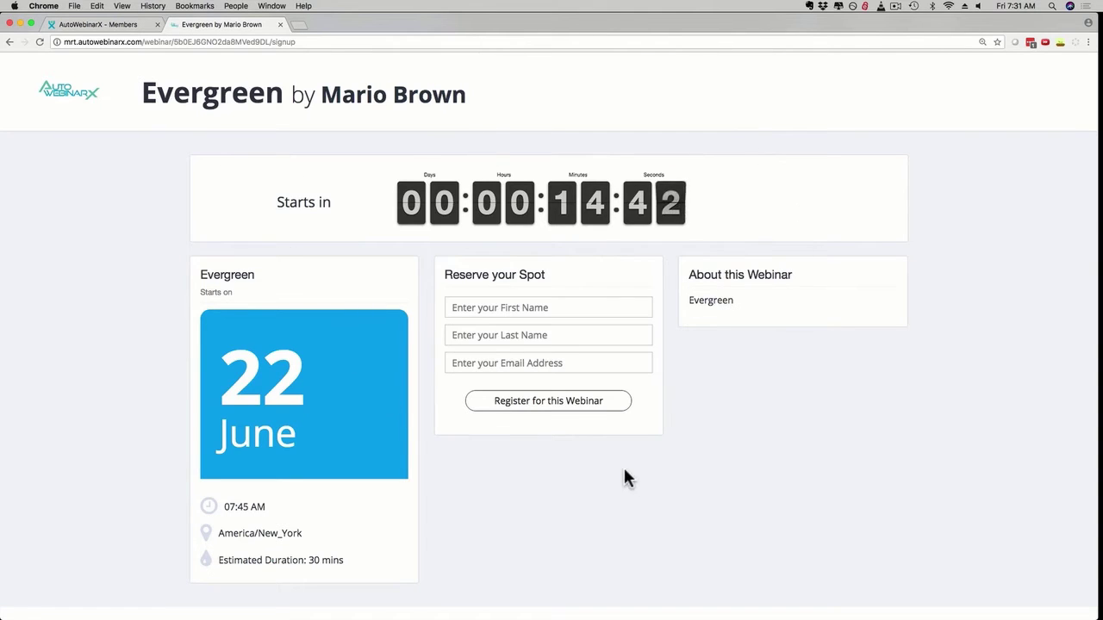
left_click_drag(449, 276, 545, 274)
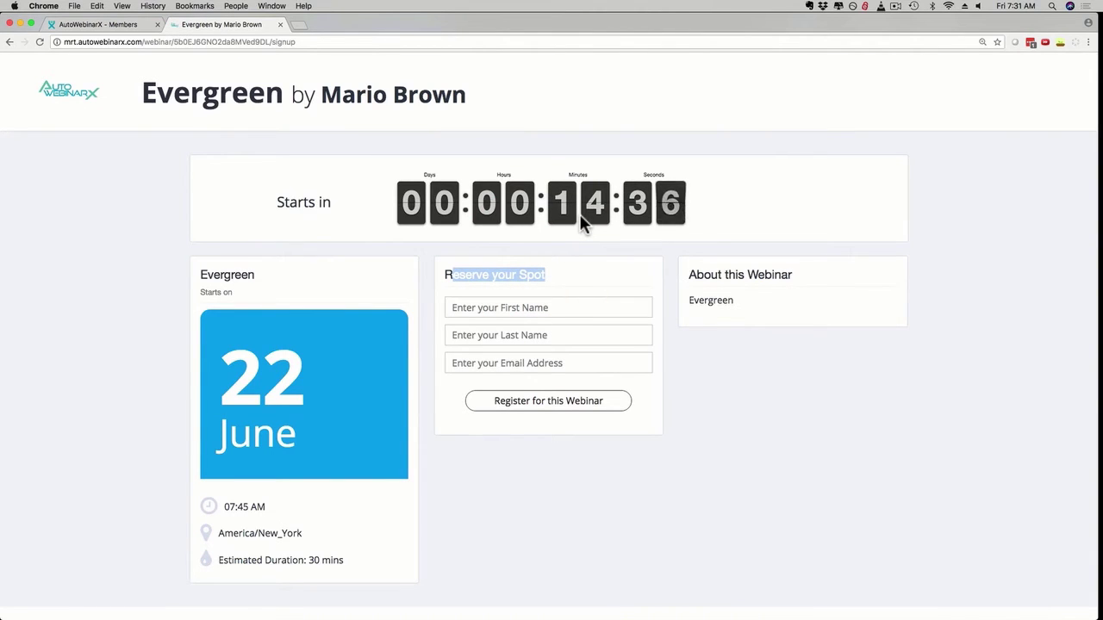
left_click(862, 374)
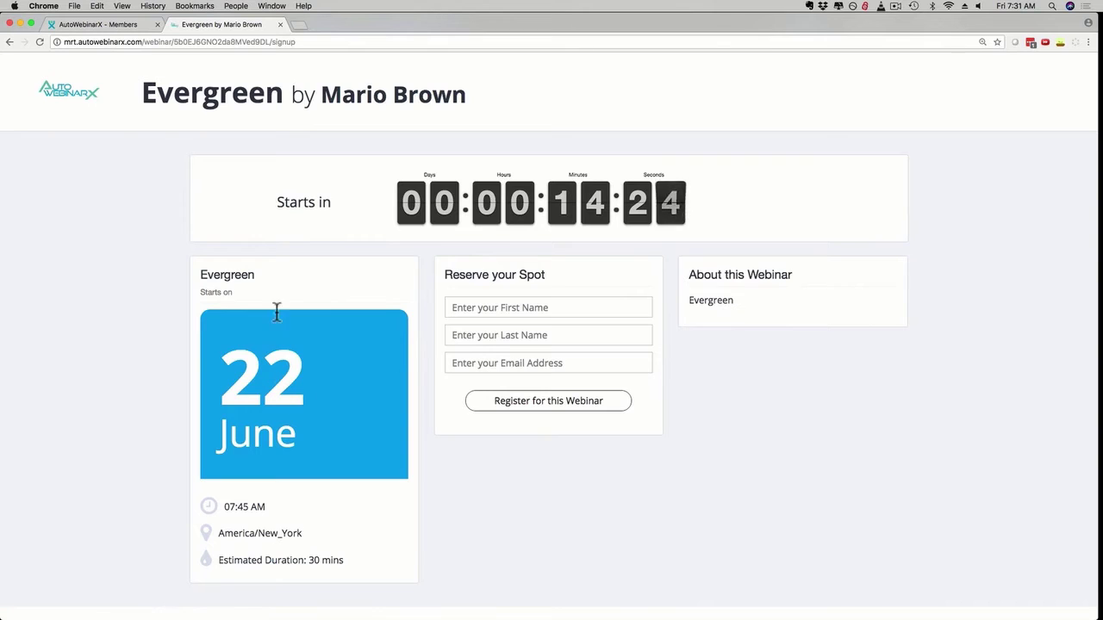
Return to the webinar editor and review the general settings, including shared links and the just-in-time schedule.
left_click(89, 26)
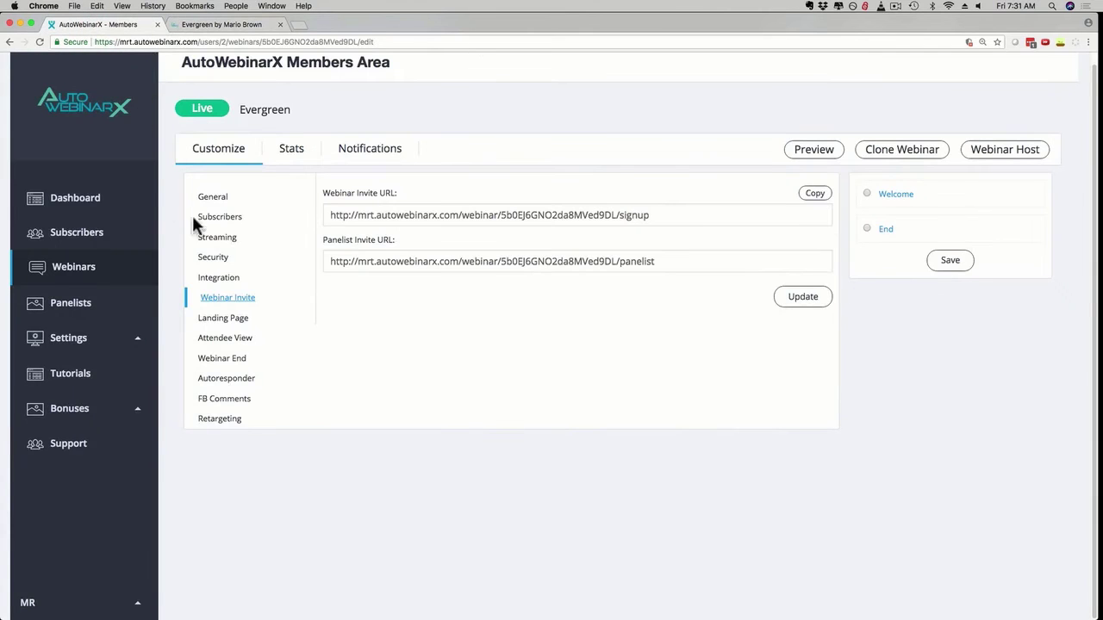
left_click(214, 201)
scroll(387, 264, "down", 1)
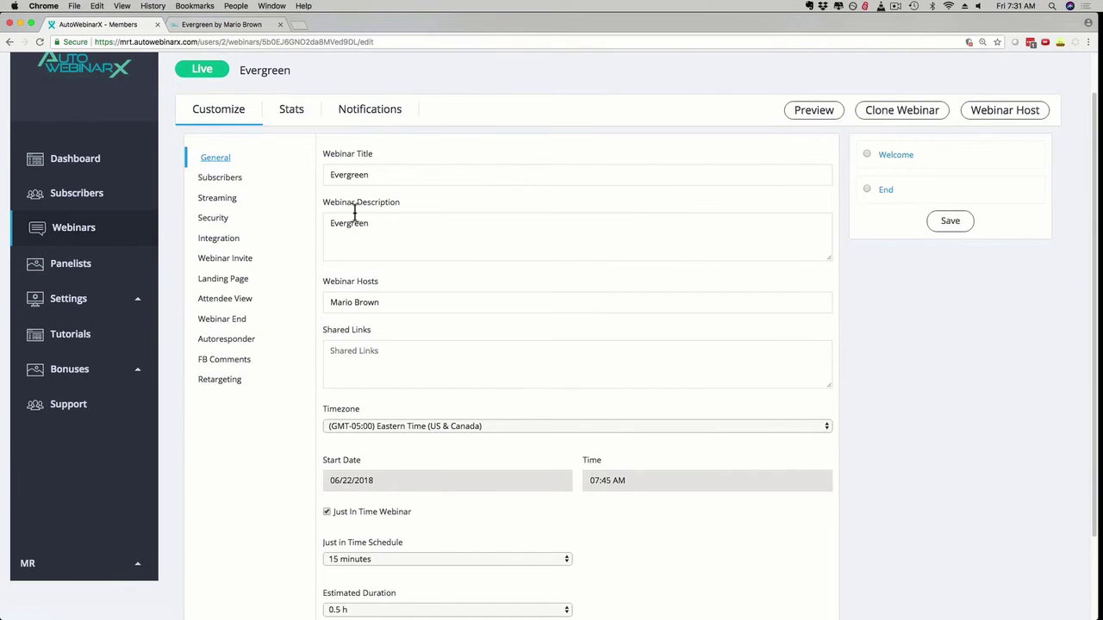
scroll(352, 284, "down", 1)
left_click(340, 315)
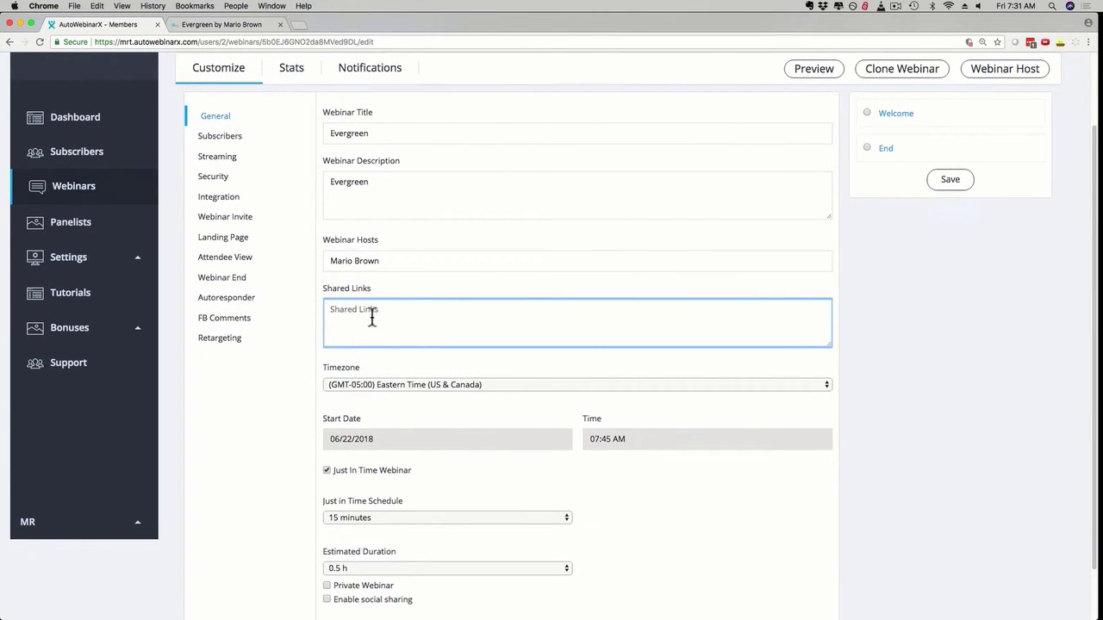
scroll(341, 315, "down", 1)
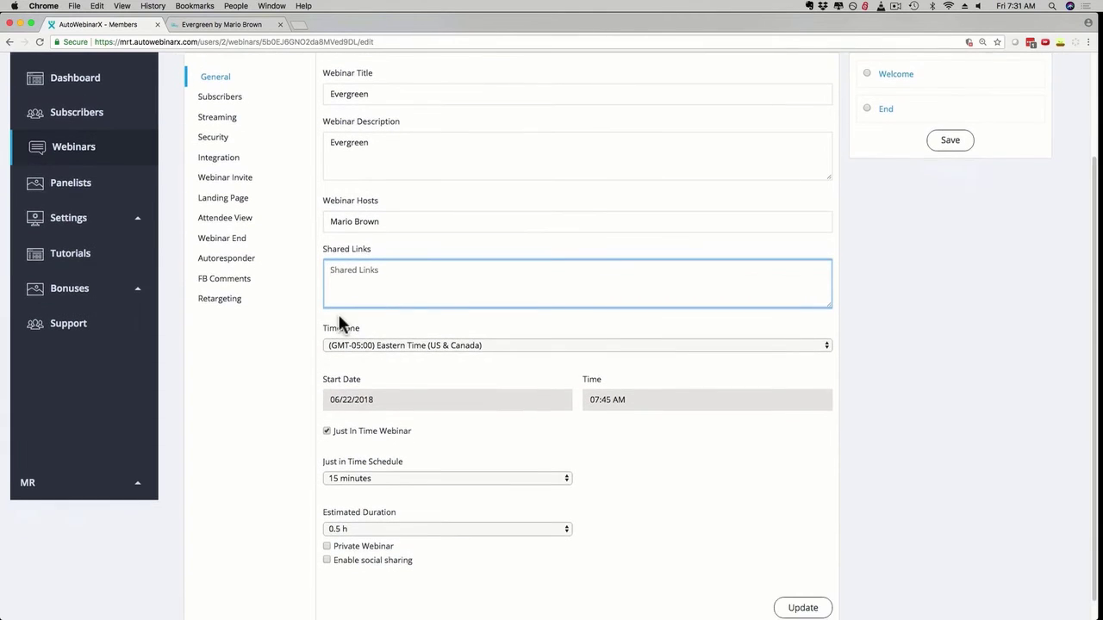
scroll(343, 320, "down", 1)
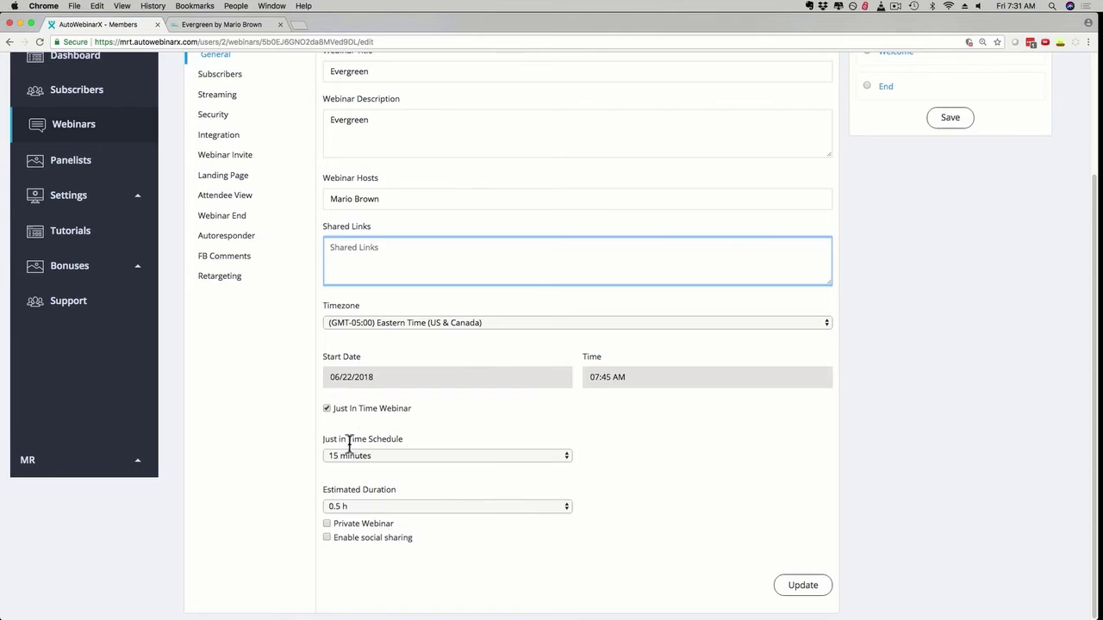
scroll(280, 461, "up", 1)
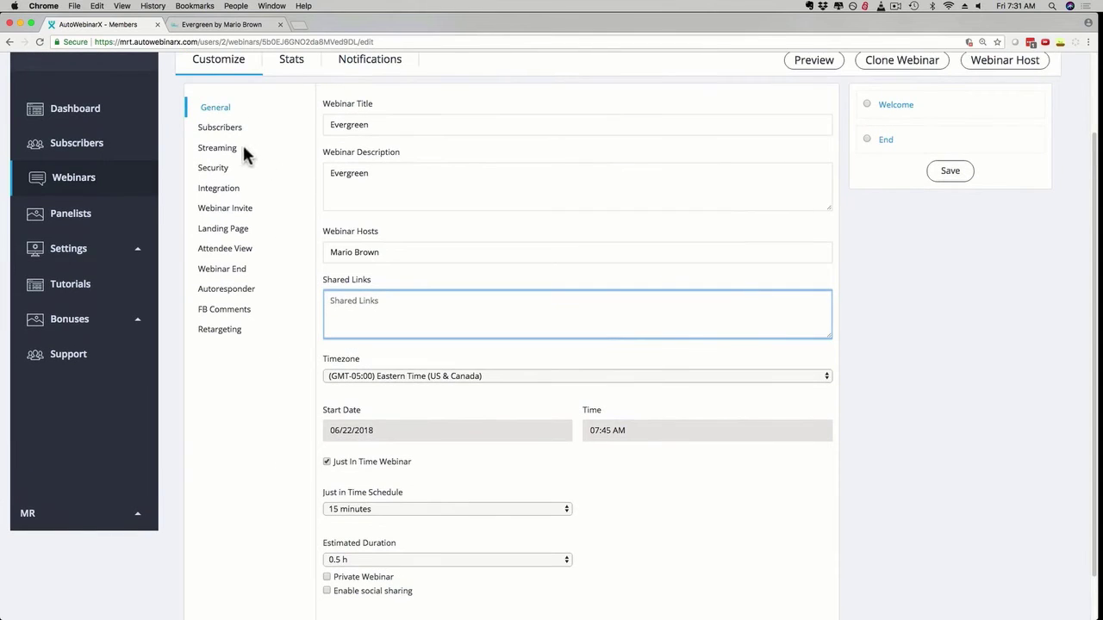
Open the Evergreen webinar's streaming settings and check the suggestions for the YouTube video URL.
left_click(222, 148)
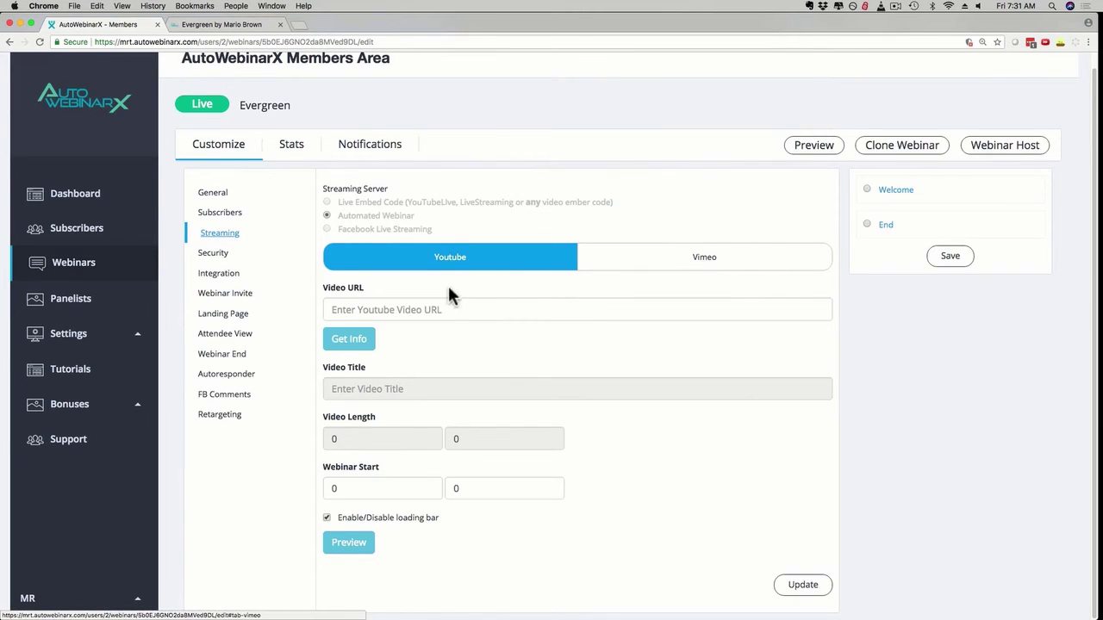
left_click(384, 309)
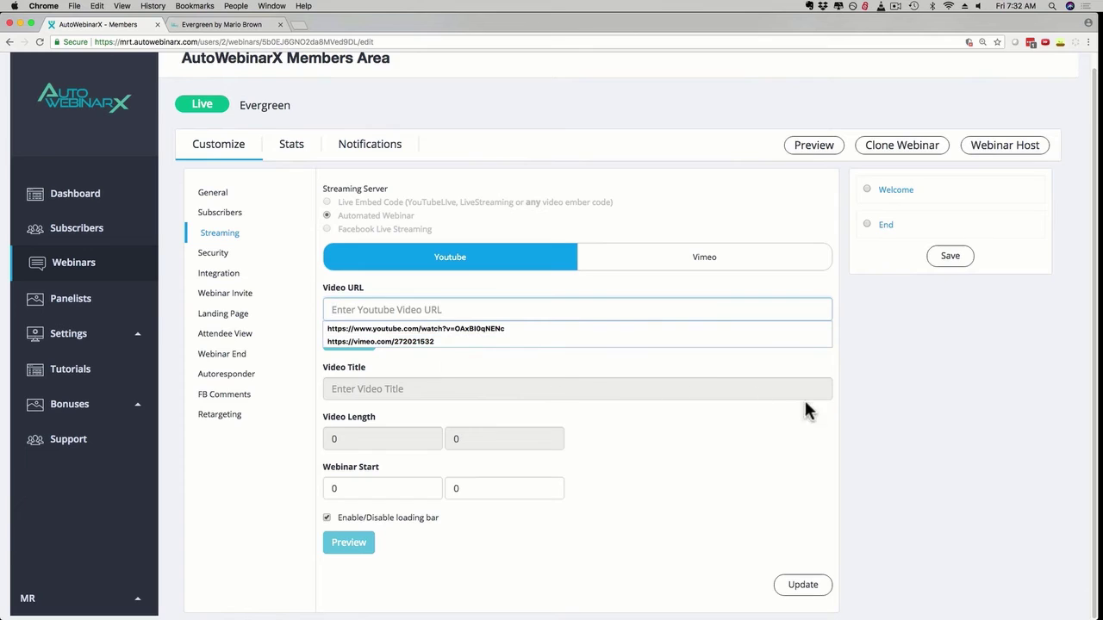
left_click(901, 383)
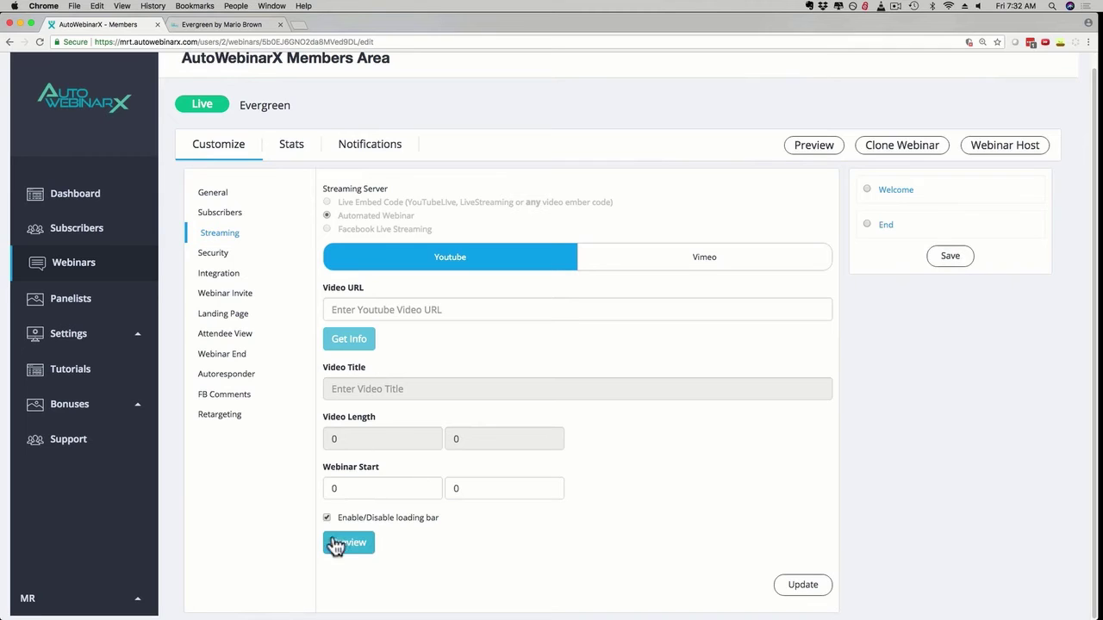
Look through the security and integration settings, and select the webinar invite URL.
left_click(213, 256)
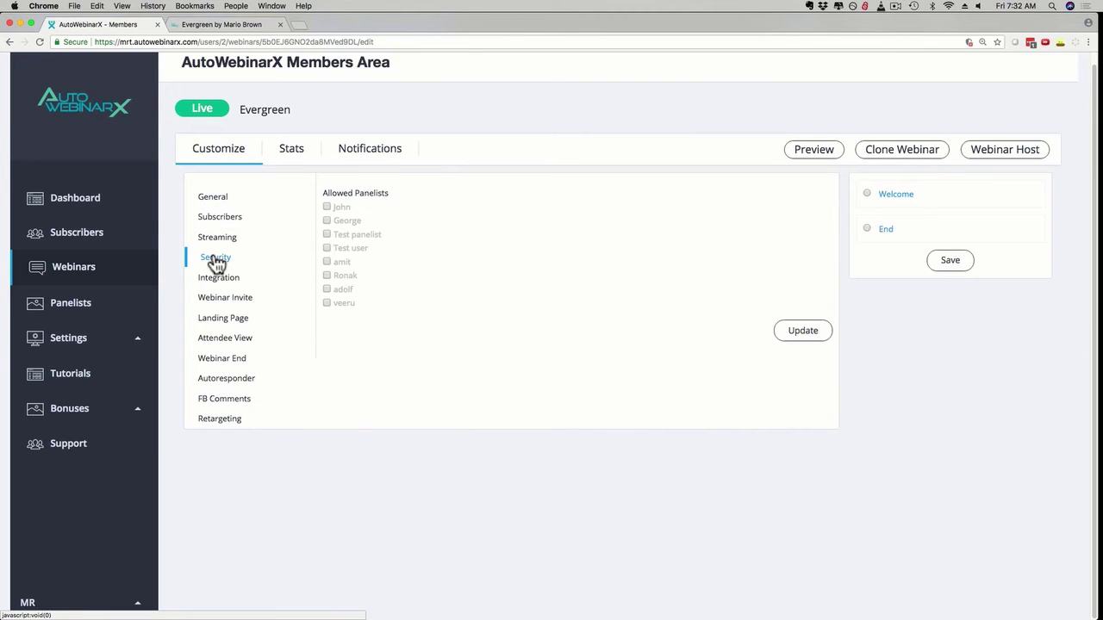
left_click(215, 277)
left_click(216, 299)
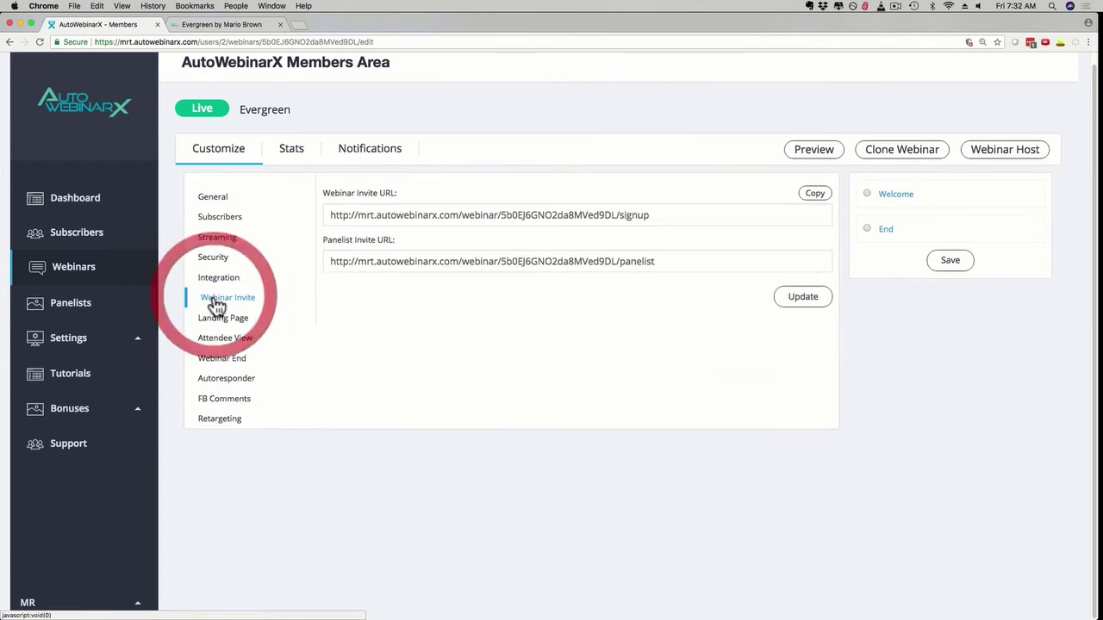
left_click_drag(333, 215, 669, 215)
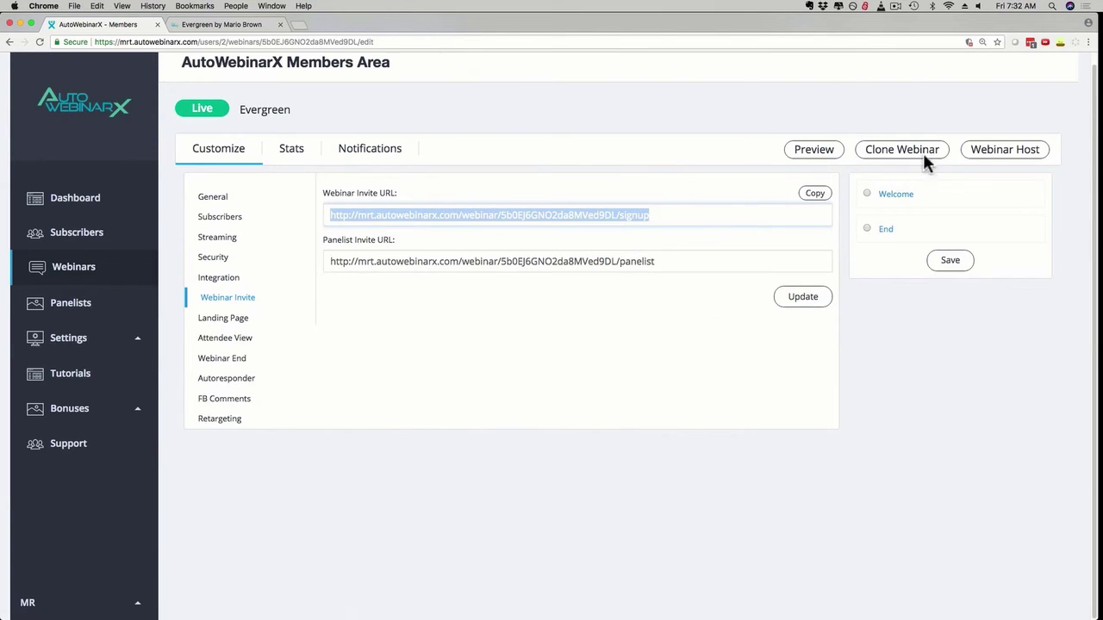
Open the Evergreen webinar's host page and examine its URL sharing, broadcast message, questions and stats sections.
left_click(1010, 150)
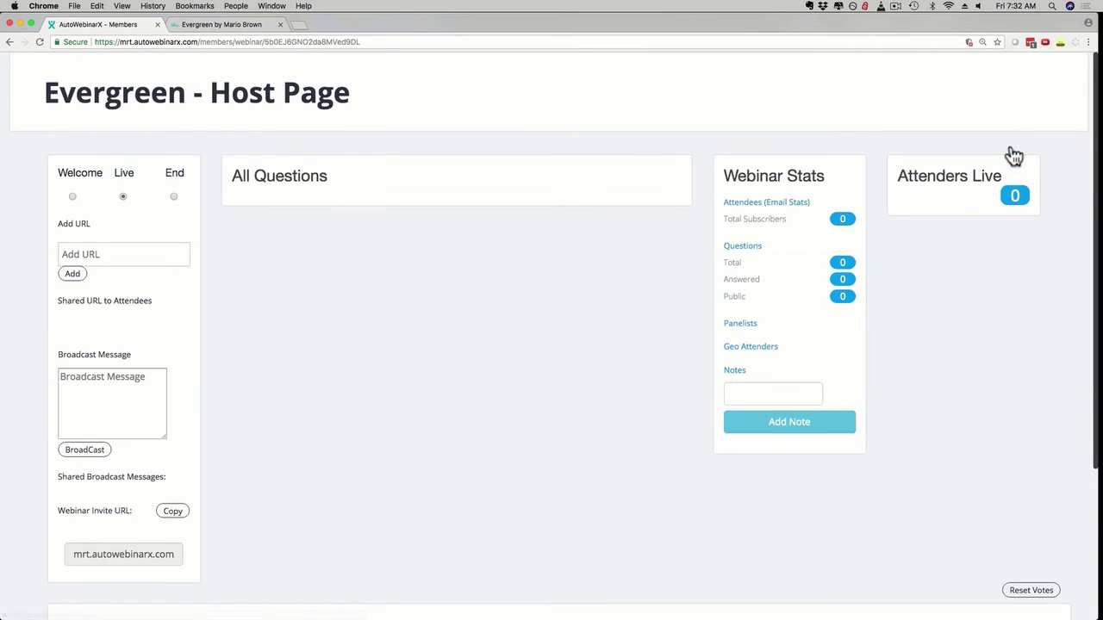
scroll(300, 262, "down", 2)
scroll(300, 262, "up", 2)
left_click(87, 254)
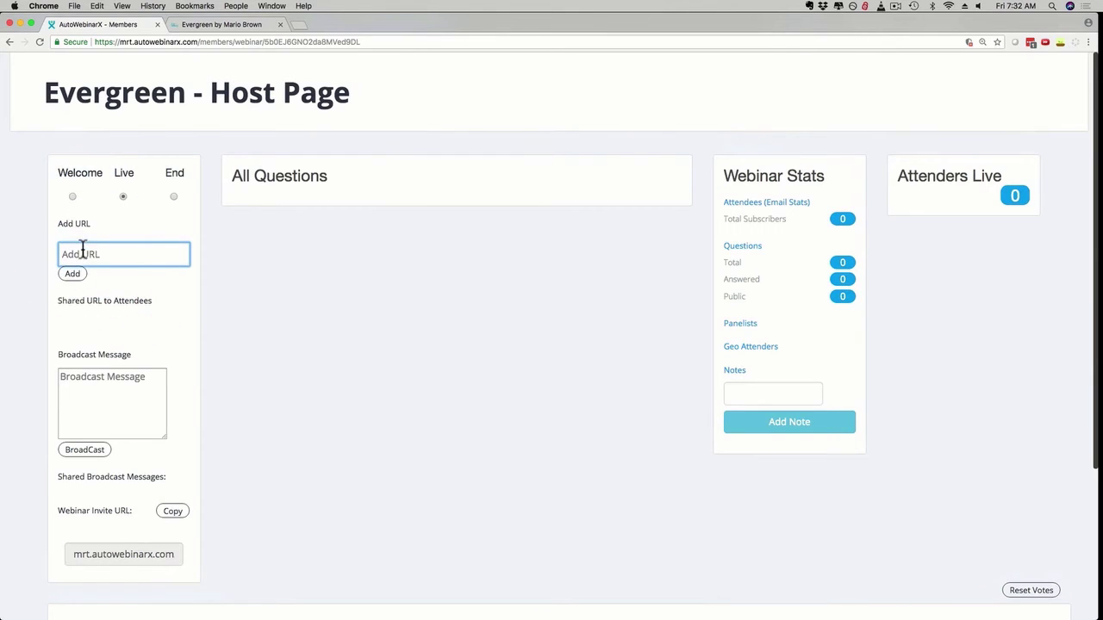
left_click(89, 383)
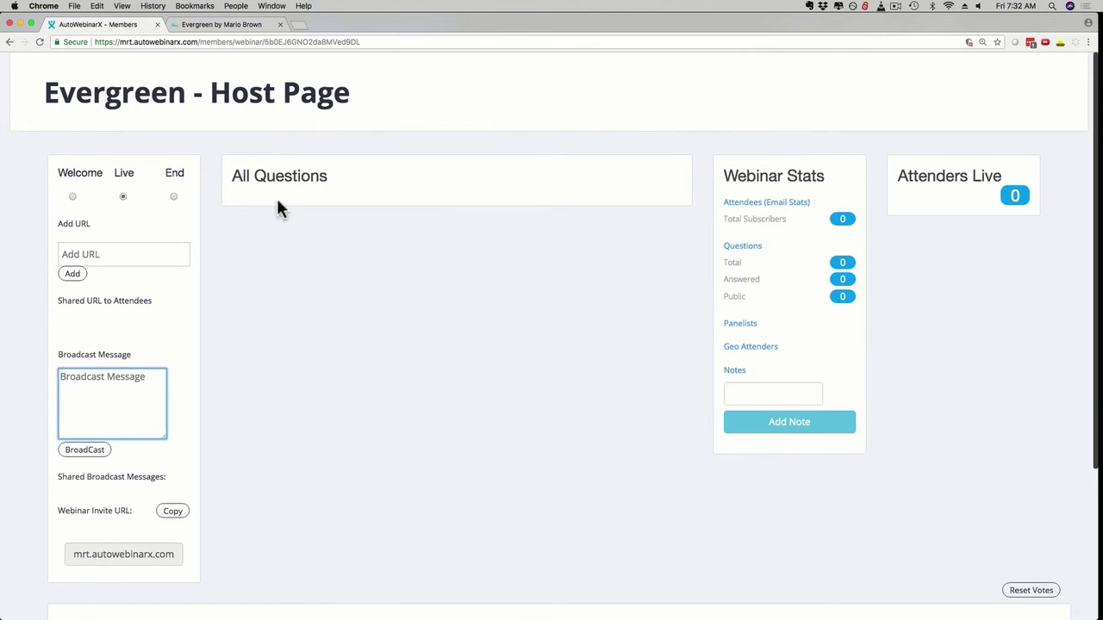
Return to the webinar editor and review the streaming server options in the Evergreen webinar's streaming settings.
left_click(10, 41)
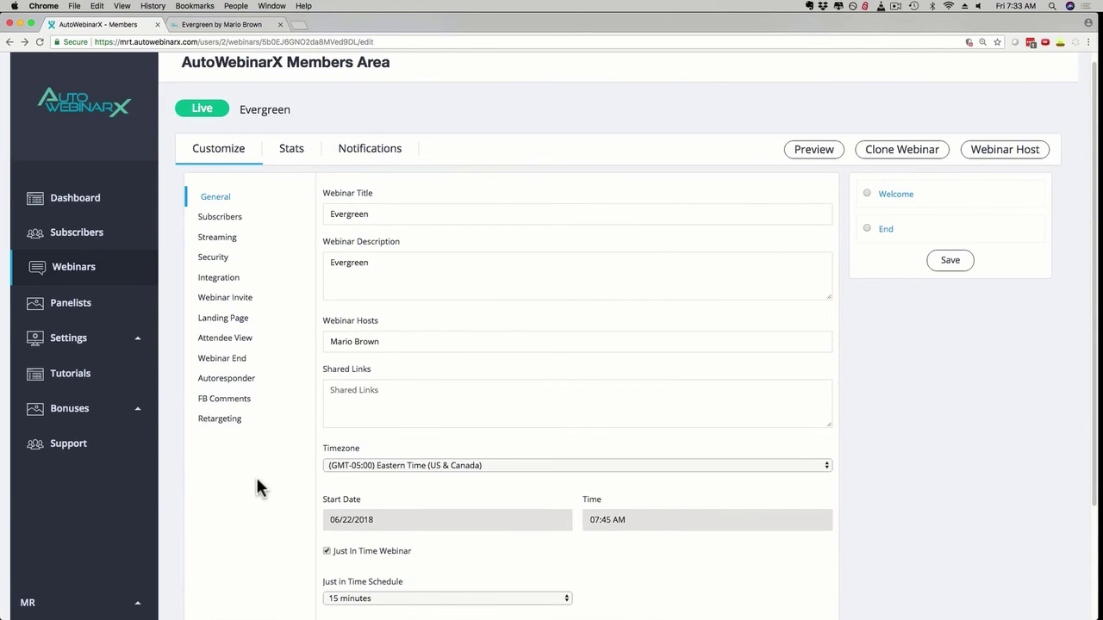
left_click(213, 241)
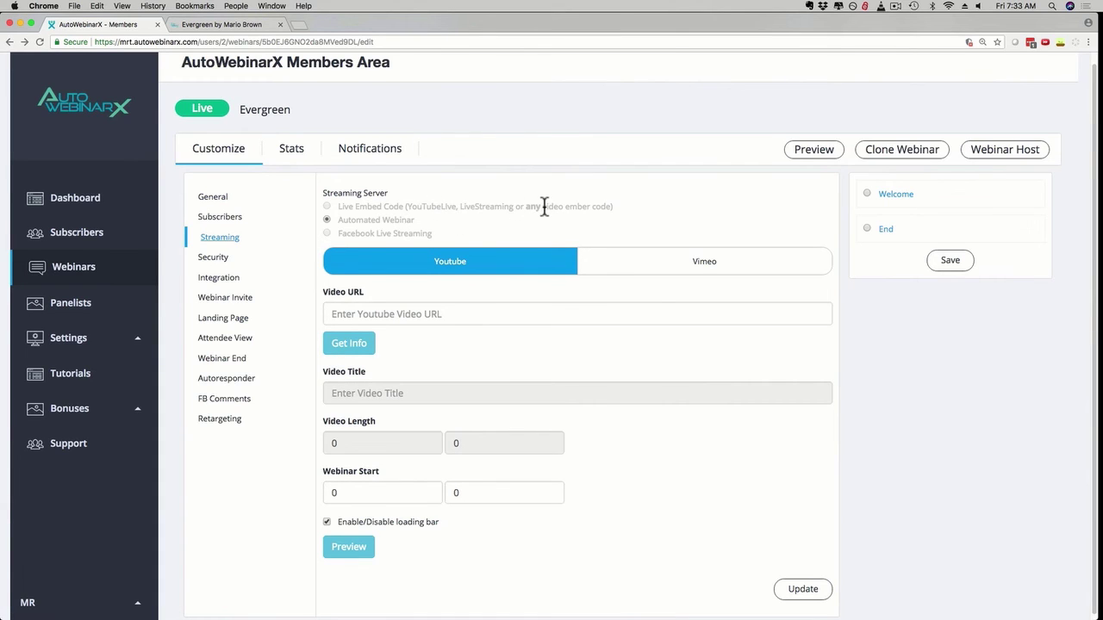
left_click_drag(338, 234, 582, 204)
left_click(657, 198)
Review the Evergreen webinar's general settings down to the just-in-time schedule, estimated duration and sharing options.
left_click(203, 202)
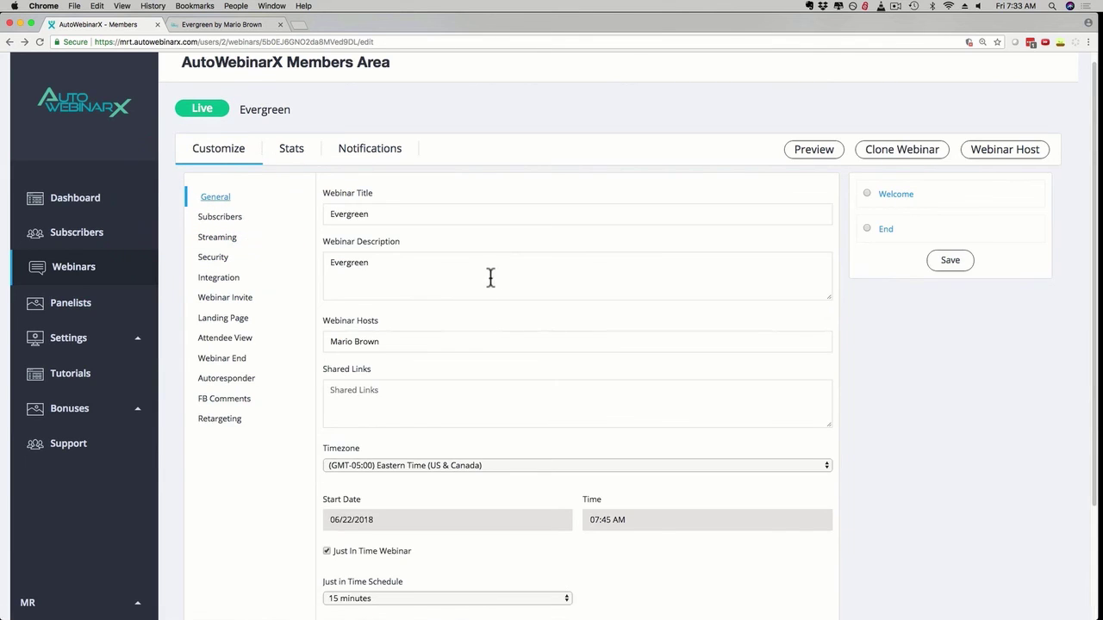
scroll(477, 279, "down", 3)
scroll(465, 289, "down", 1)
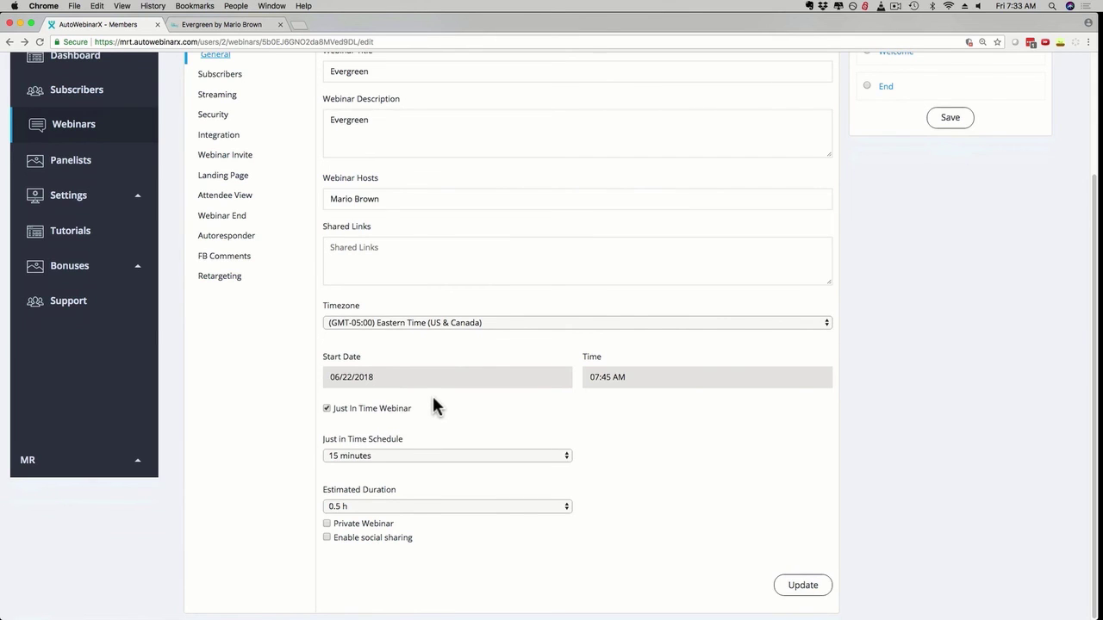
scroll(312, 443, "up", 2)
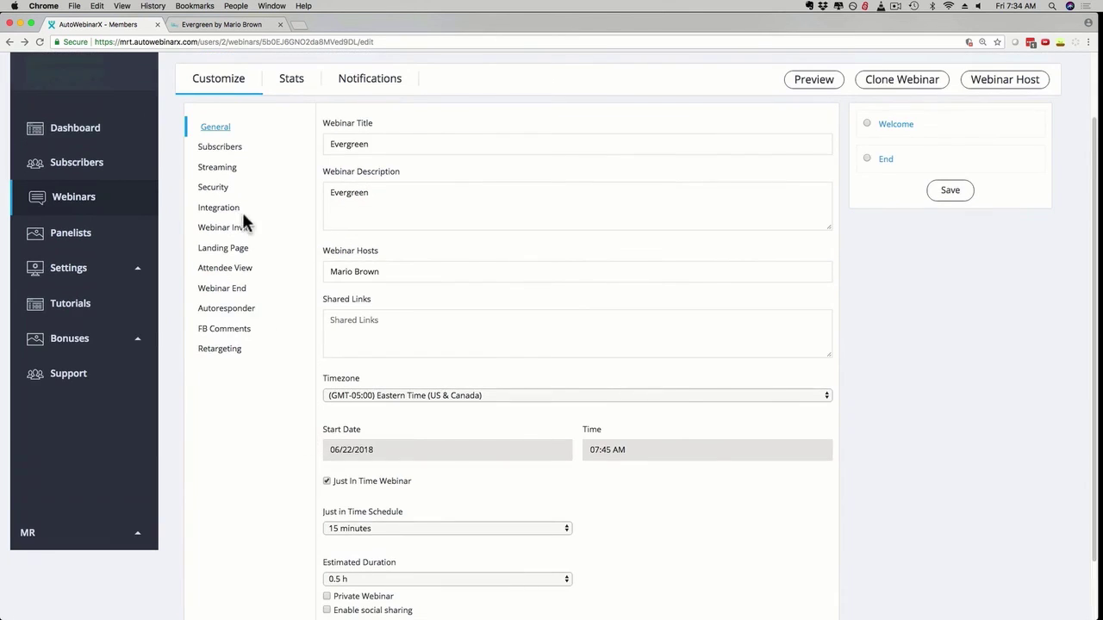
Look at the streaming settings once more, switch to the Evergreen sign-up page and reload it to check the countdown.
left_click(213, 169)
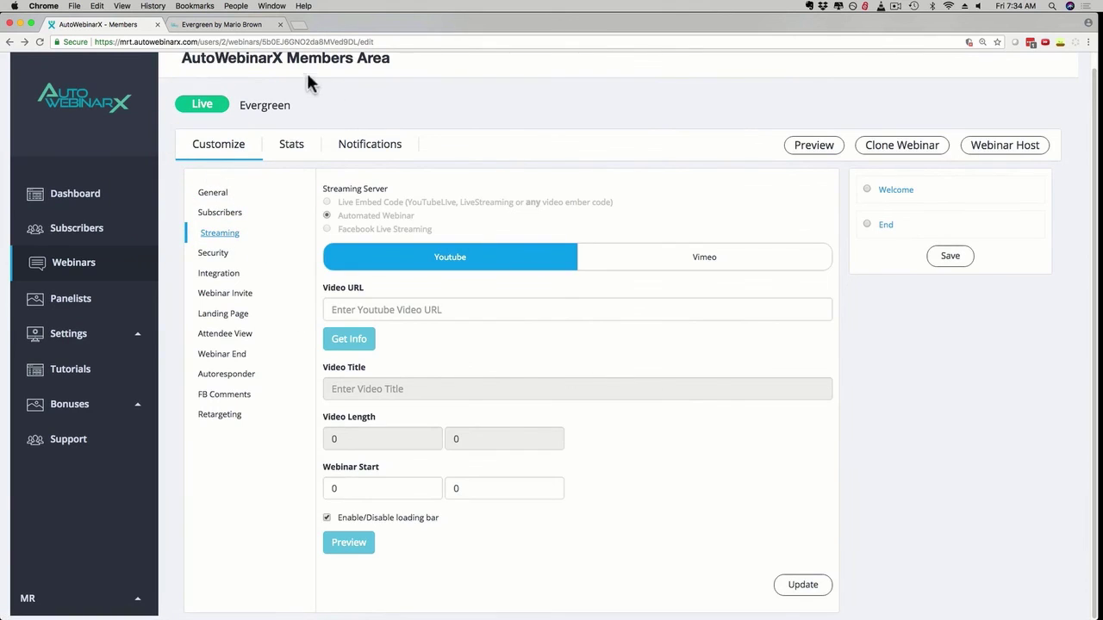
left_click(217, 25)
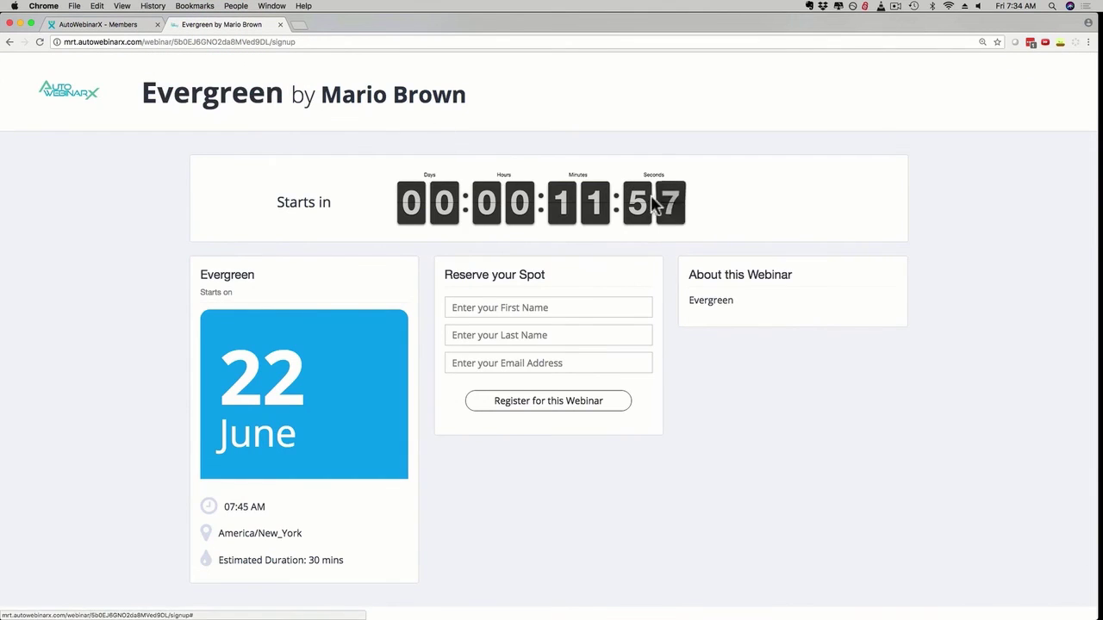
left_click(40, 41)
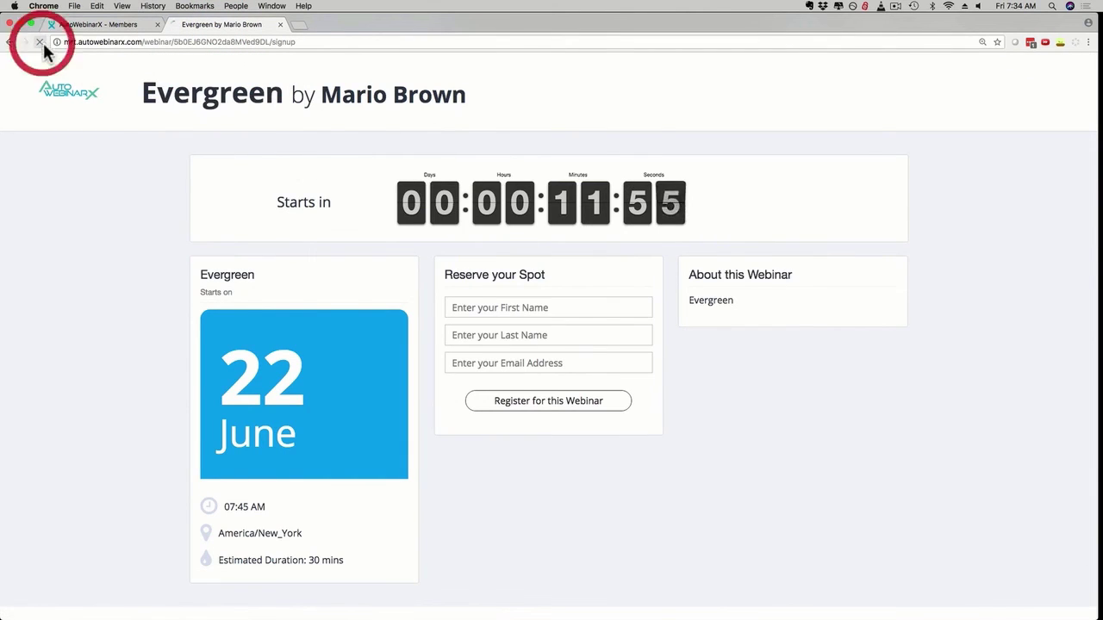